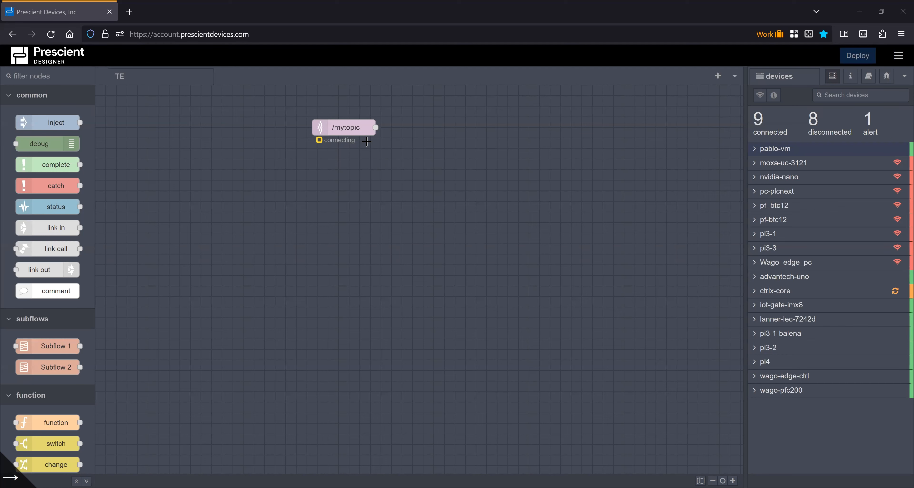
Inspect the broker configuration used by the /mytopic mqtt in node, closing both editors without changes
double_click(360, 132)
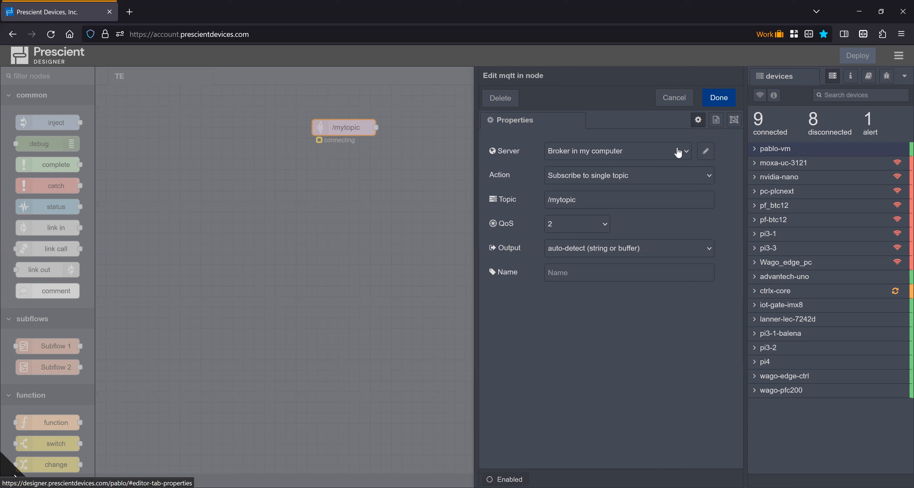
click(563, 158)
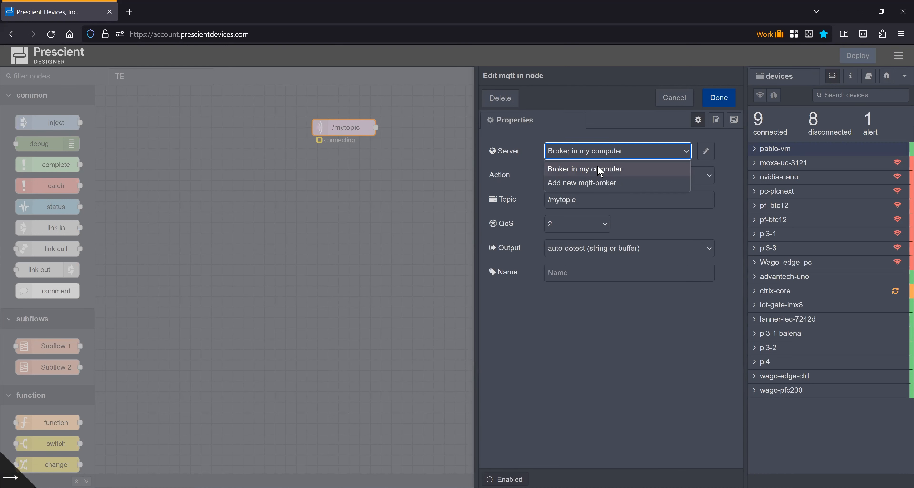
click(699, 154)
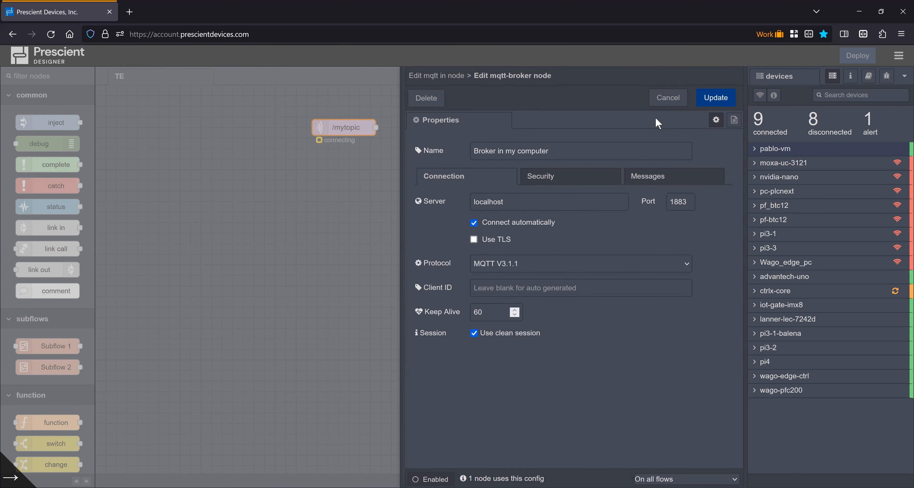
click(664, 101)
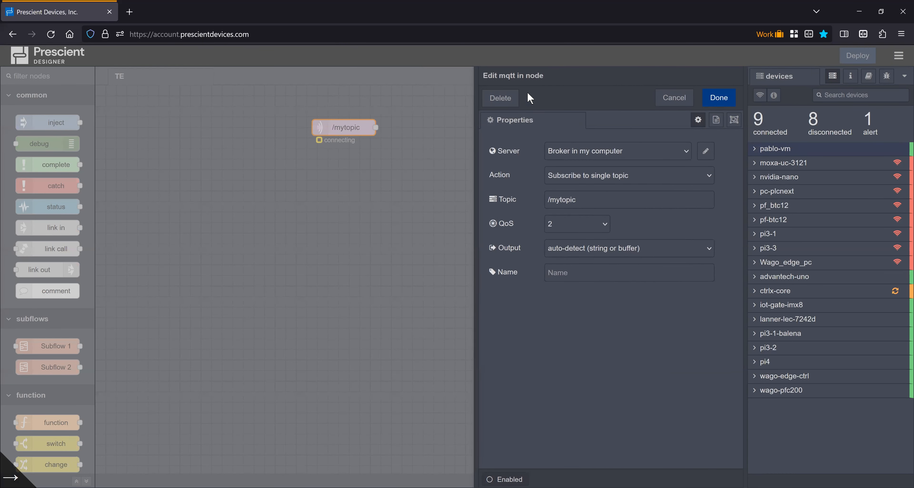
click(668, 98)
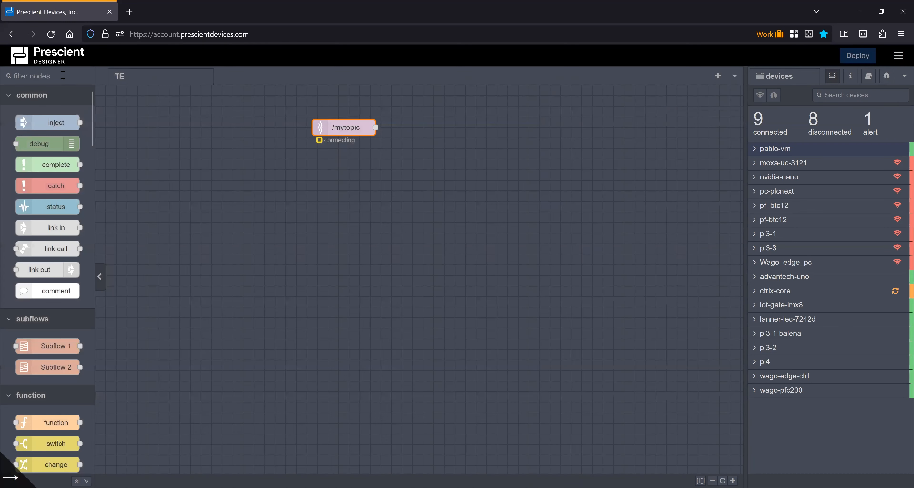
Add an mqtt out node with topic /othertopic beside the /mytopic node on the TE flow
click(63, 75)
text(mqtt)
drag(61, 155, 572, 176)
double_click(569, 174)
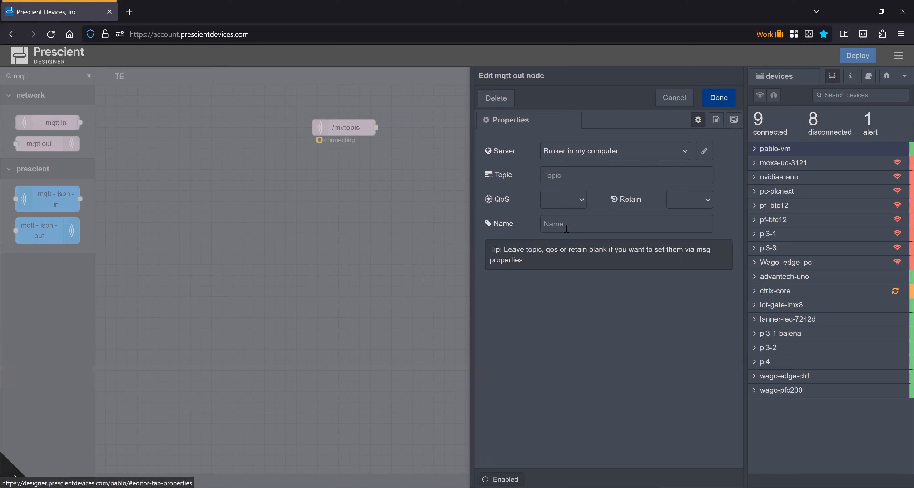
click(562, 176)
text(/other t)
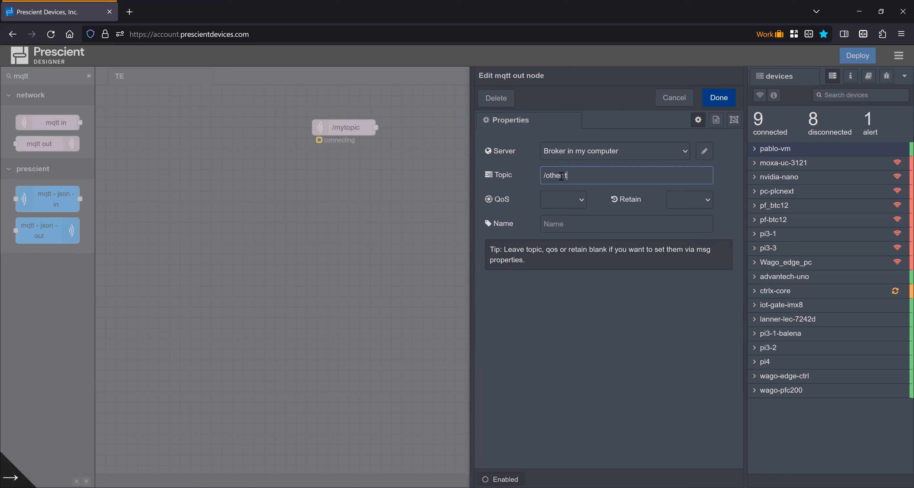
key(BackSpace)
key(BackSpace)
key(BackSpace)
key(BackSpace)
key(BackSpace)
key(BackSpace)
text(opic)
click(733, 102)
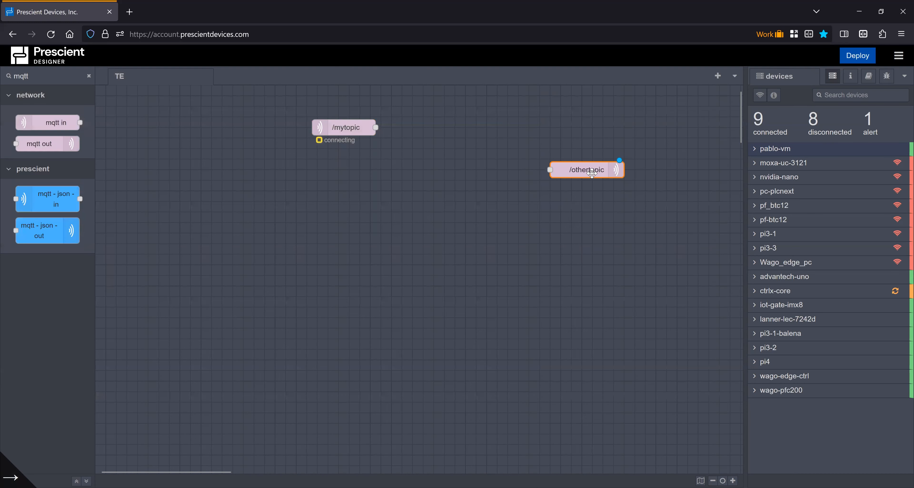
drag(598, 177, 461, 137)
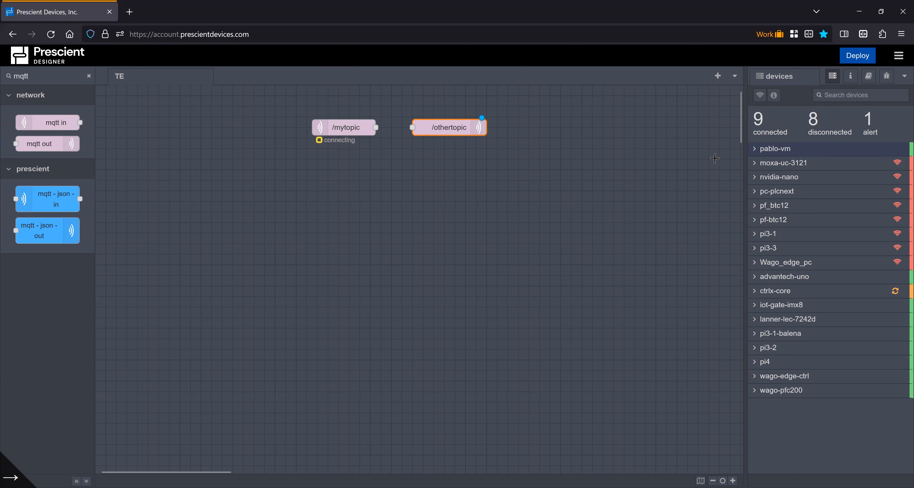
Create a new subflow and place an mqtt out node in it
click(898, 56)
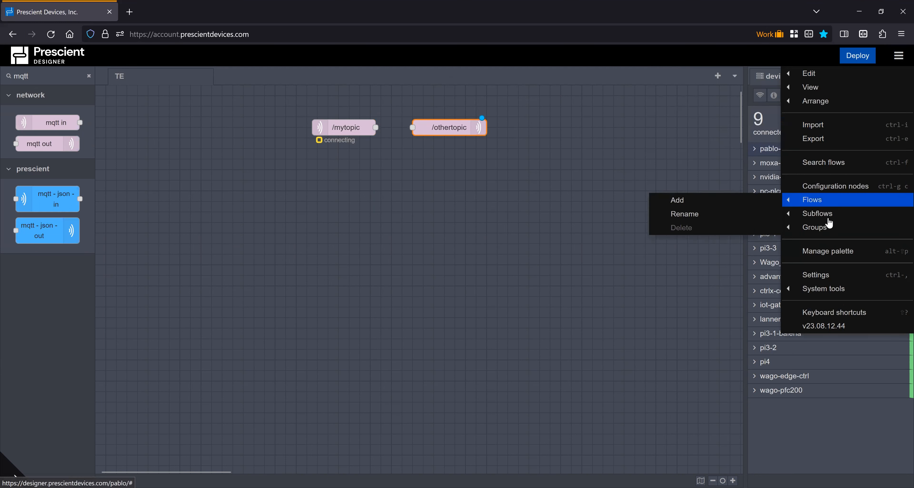
mouse_move(824, 214)
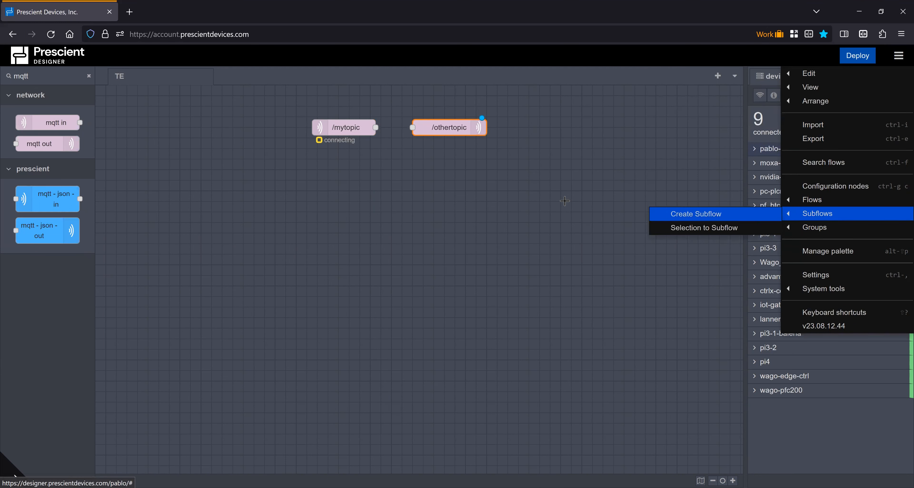
click(738, 221)
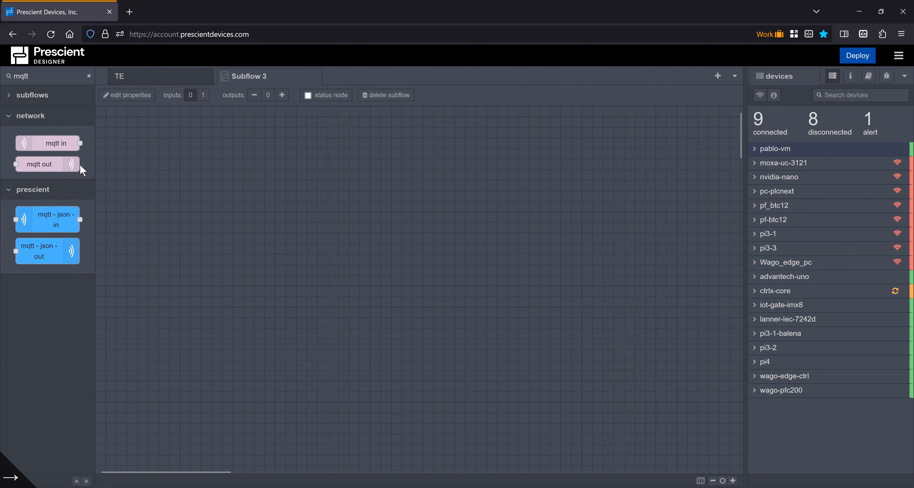
drag(47, 164, 424, 190)
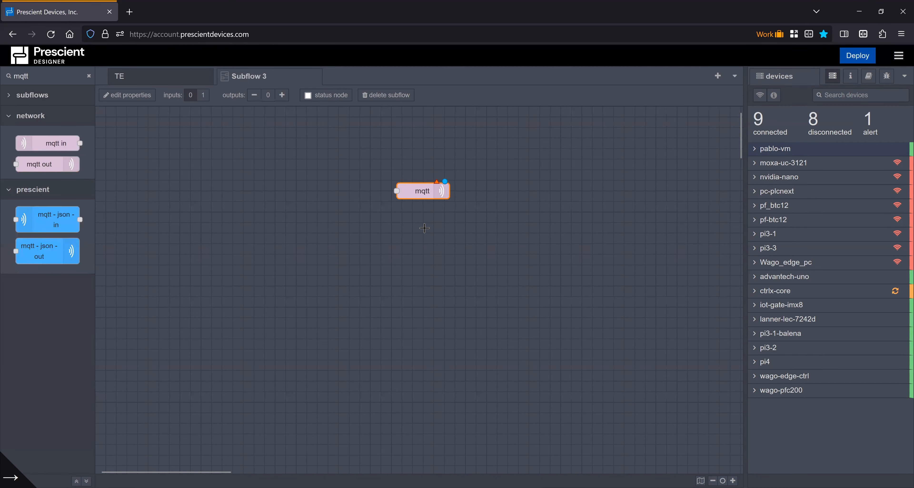
Add a new MQTT broker named Cloud broker with server 1.1.1.1 for the subflow's mqtt out node
double_click(425, 195)
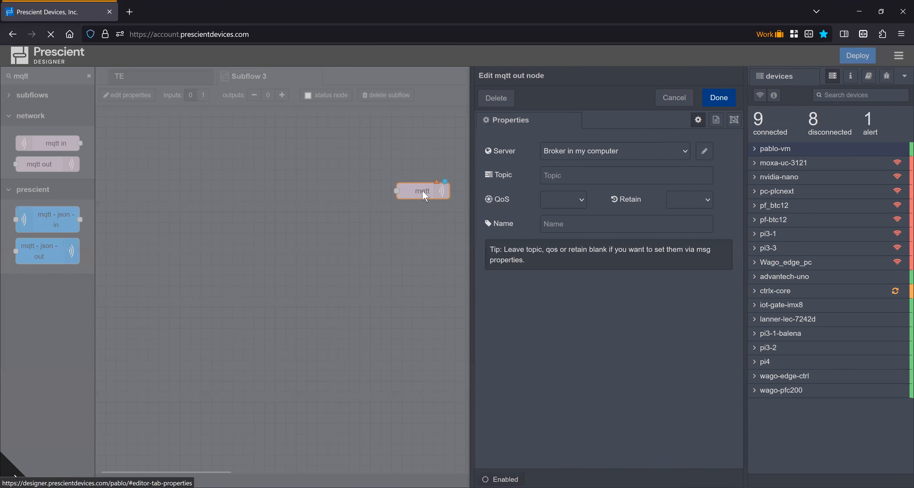
click(580, 159)
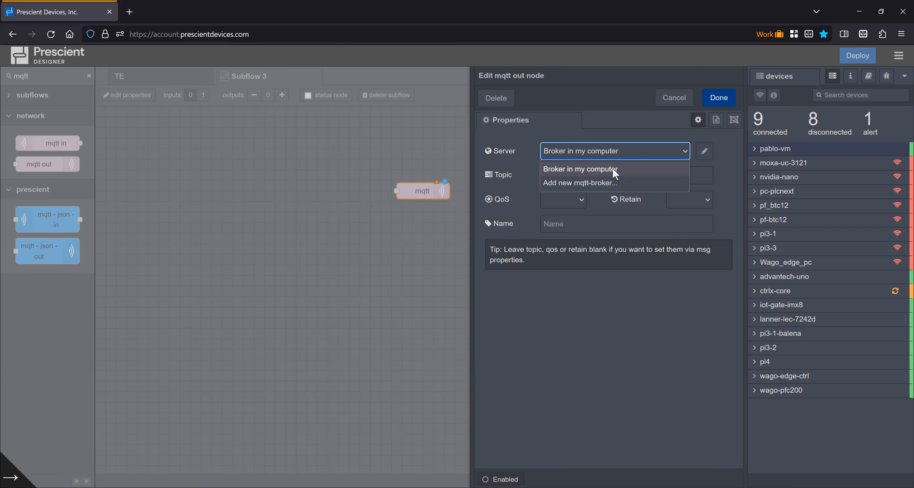
click(614, 185)
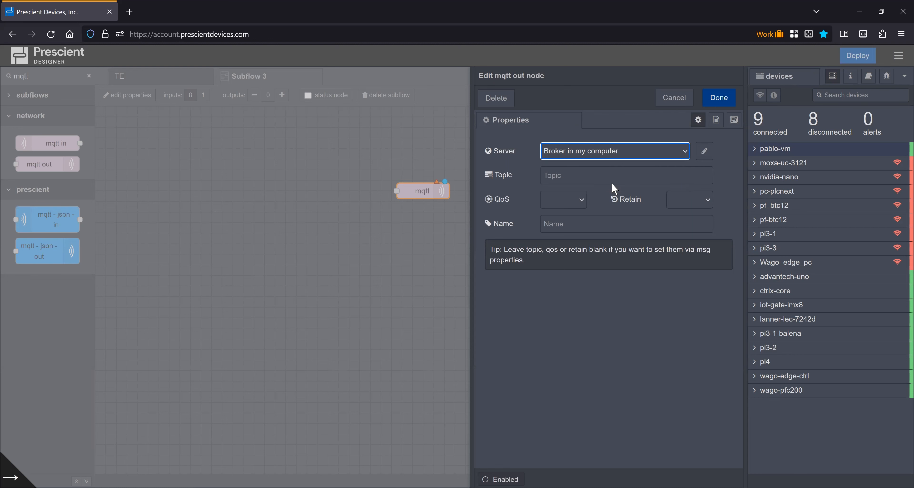
click(703, 151)
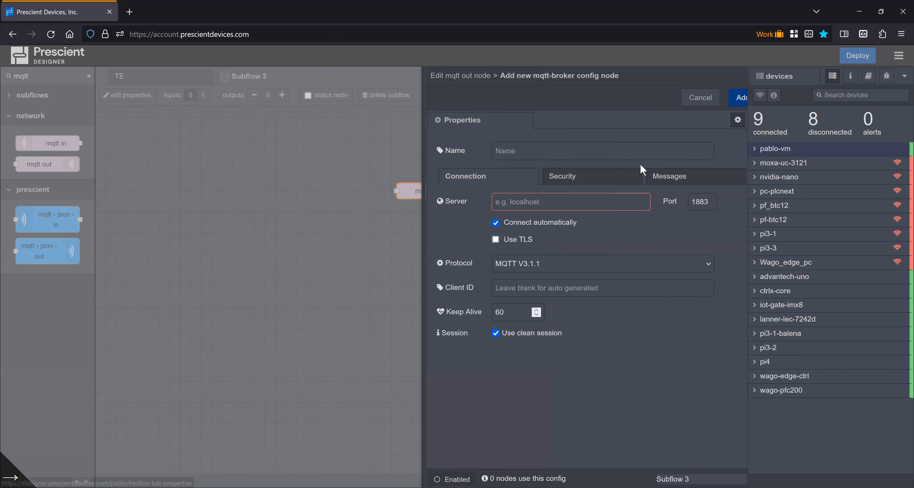
click(556, 159)
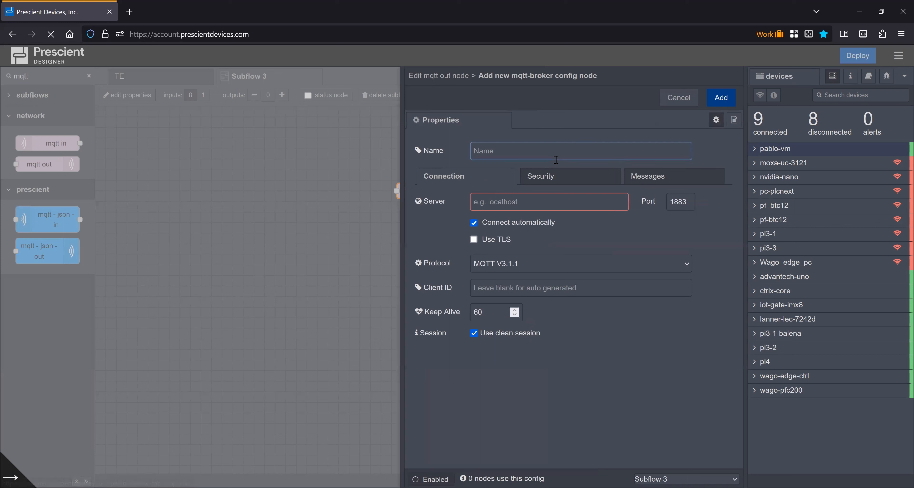
text(Cloud broker)
click(508, 212)
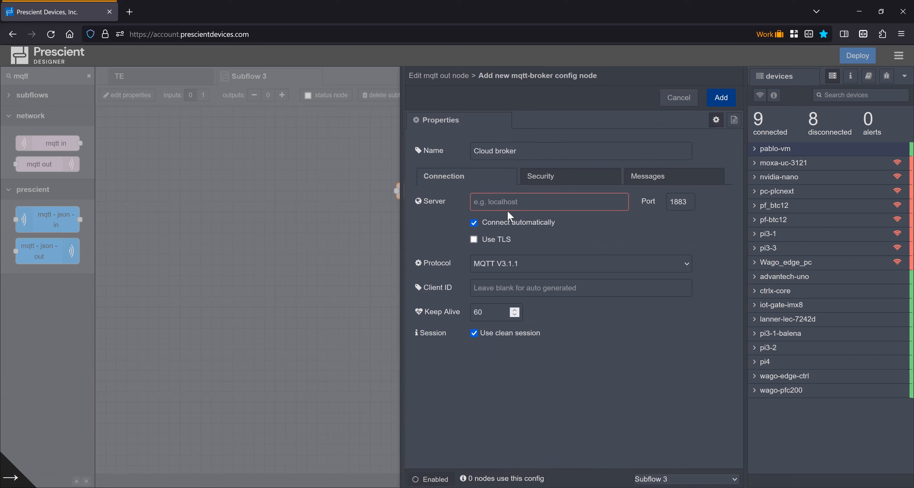
text(1.1.1.1)
click(574, 237)
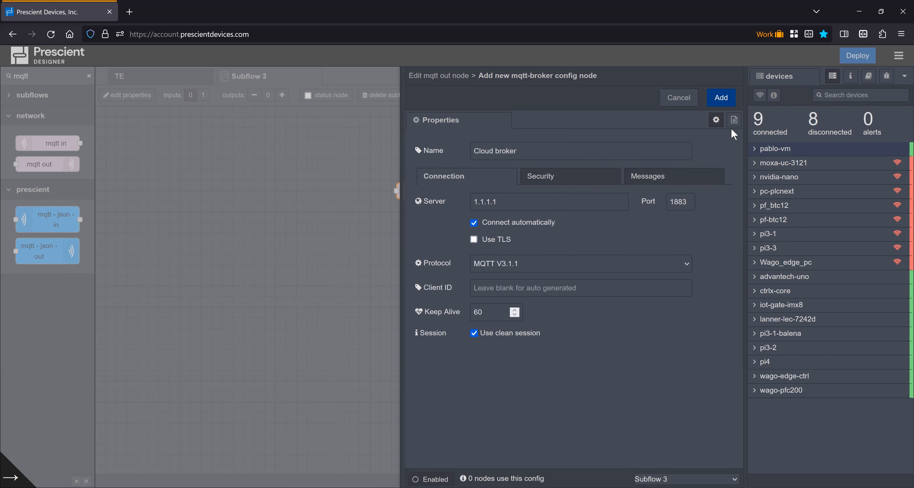
click(720, 100)
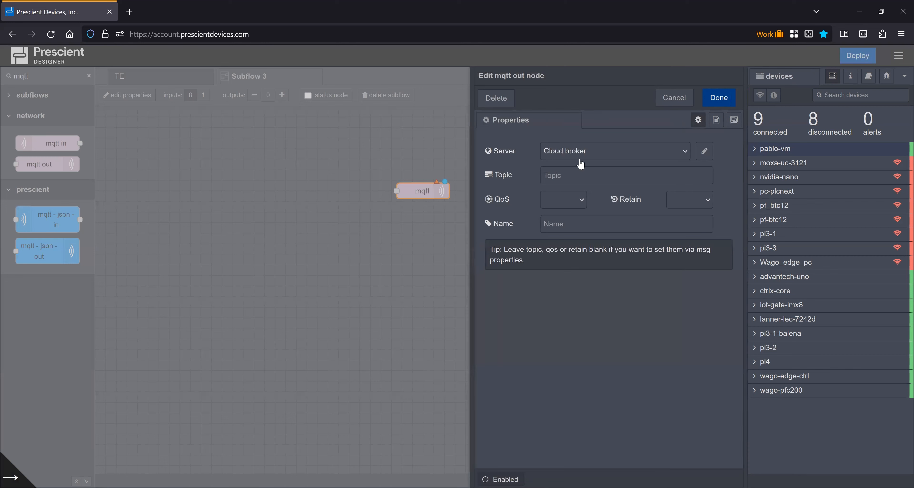
Set the subflow mqtt out node's topic to /cloudtopic and confirm the node
click(577, 173)
text(/)
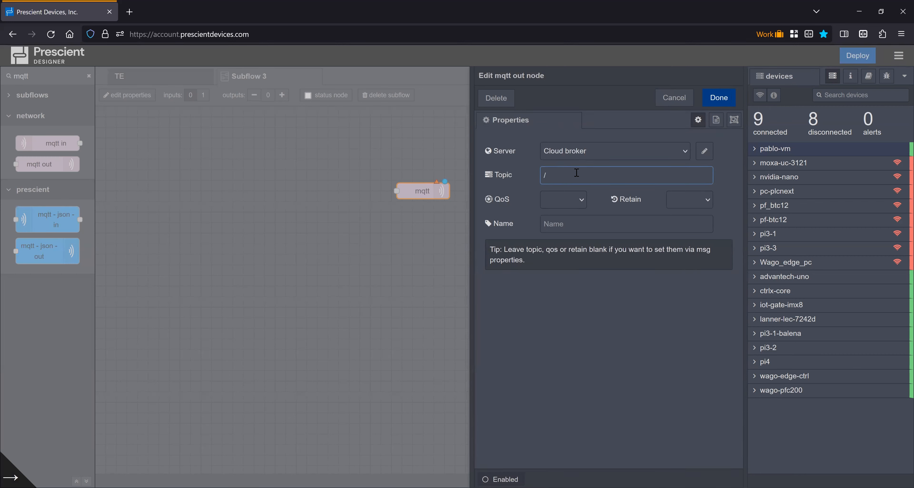
text(clod)
text(udtopic)
click(718, 98)
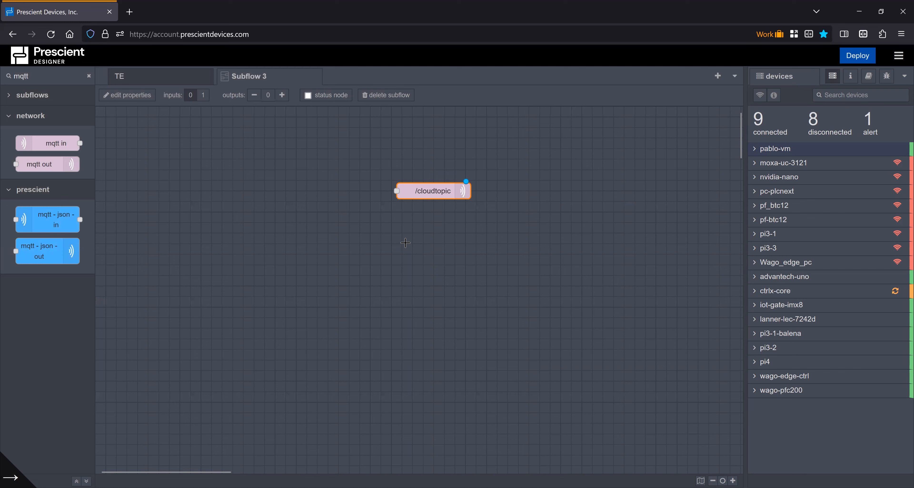
Rename the subflow to Cloud provider 1 in its template properties
click(134, 96)
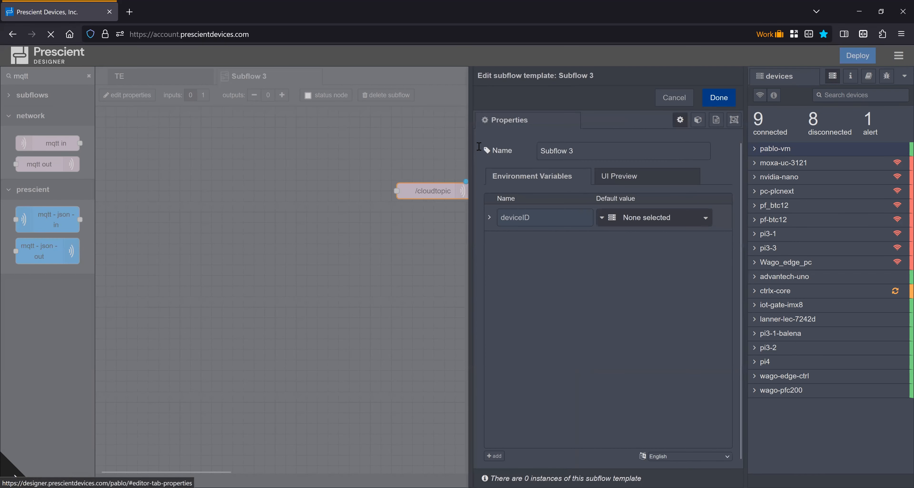
text(Cloud priovider 1)
click(719, 98)
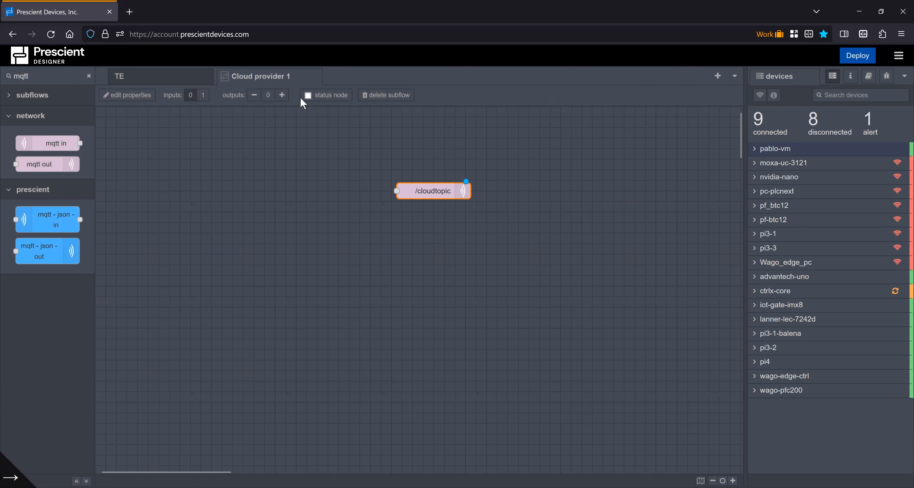
Place a Cloud provider 1 subflow instance on the TE flow below the mqtt nodes and deploy
click(162, 89)
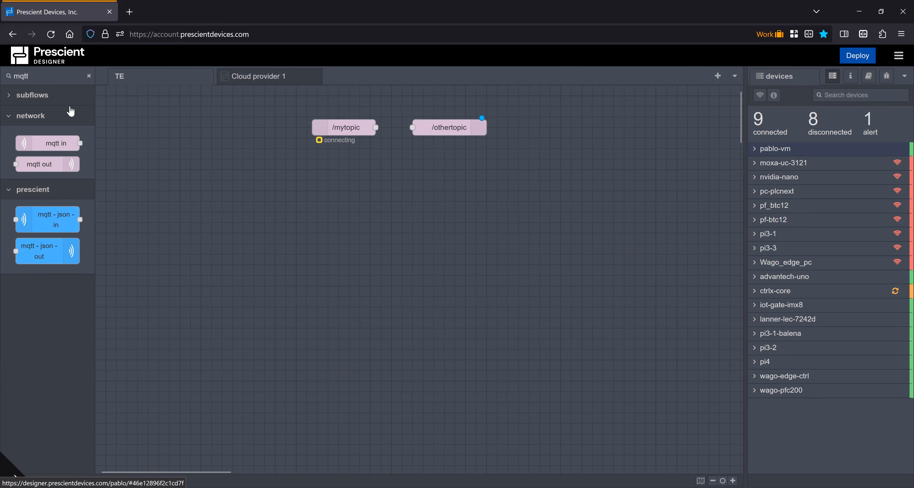
click(89, 76)
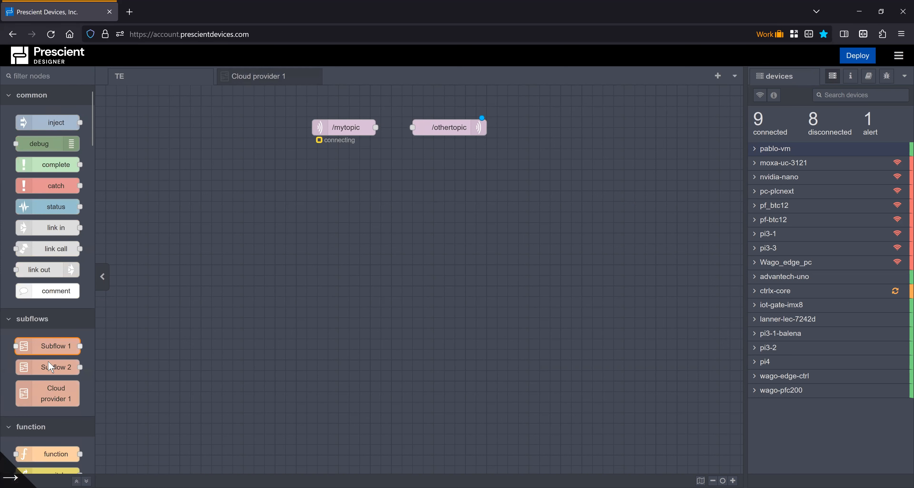
drag(46, 394, 516, 207)
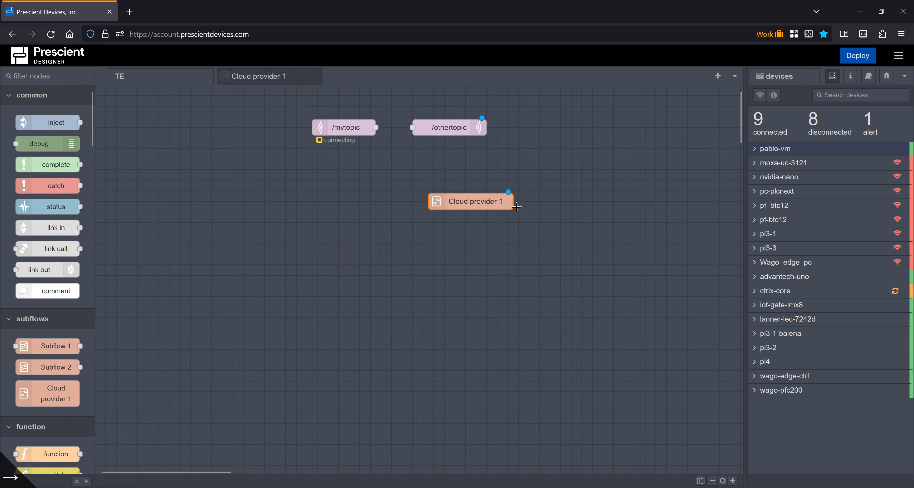
click(862, 60)
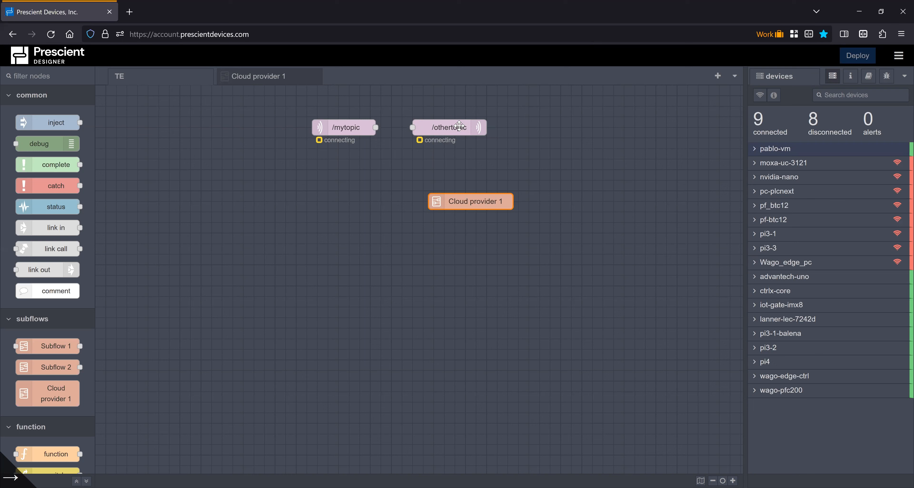
Check which brokers the /othertopic node can select, then cancel its editor
double_click(459, 126)
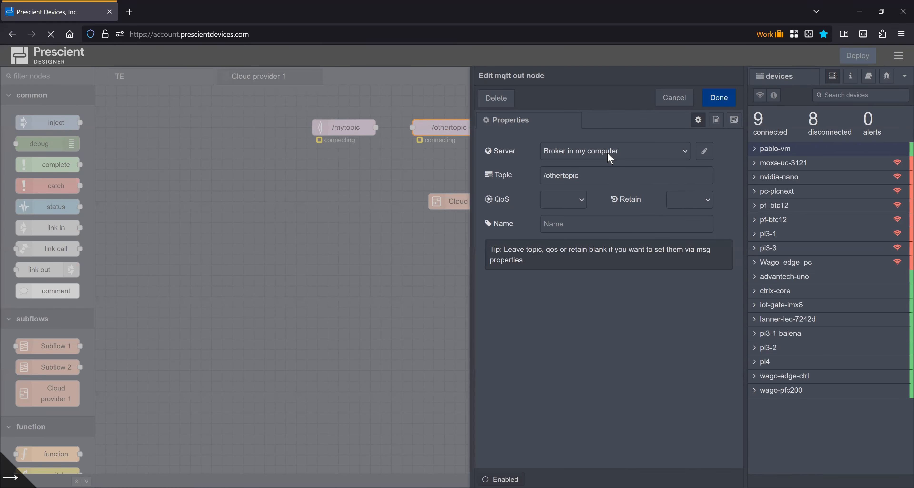
click(609, 157)
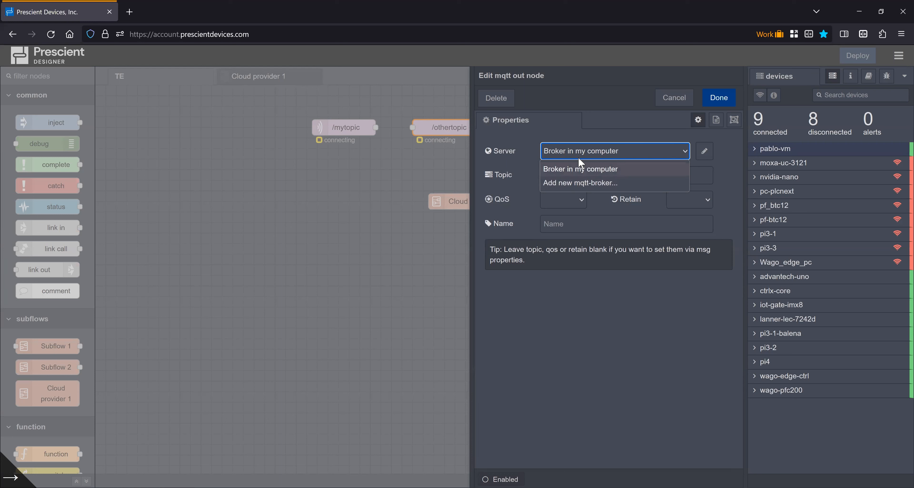
click(686, 107)
click(686, 107)
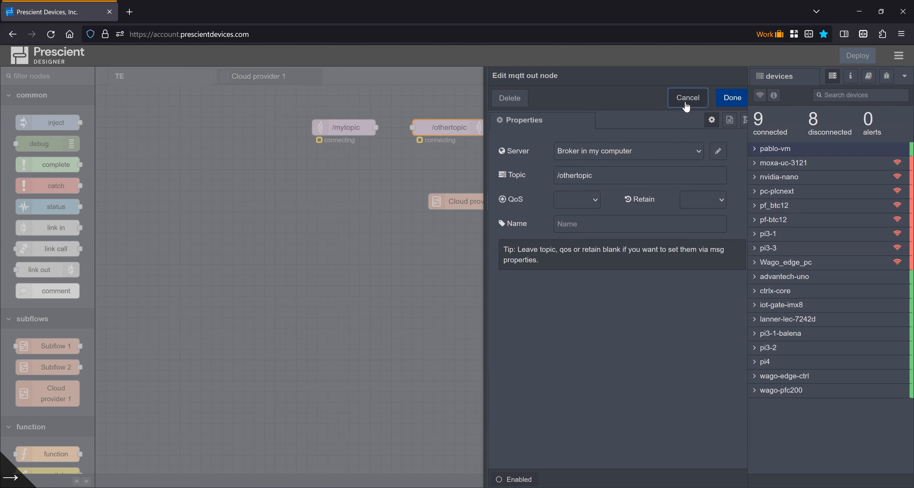
Open the Cloud provider 1 subflow template and review the broker options of its /cloudtopic node, then cancel the editor
double_click(484, 202)
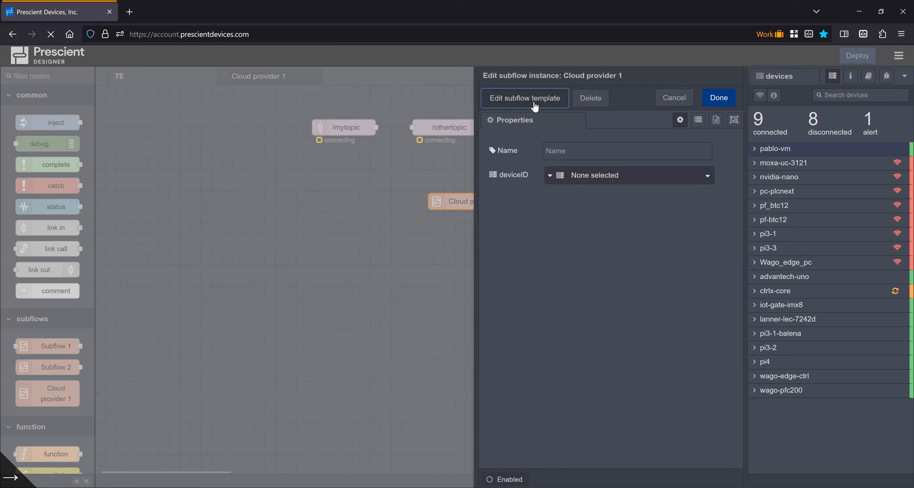
click(534, 98)
double_click(457, 187)
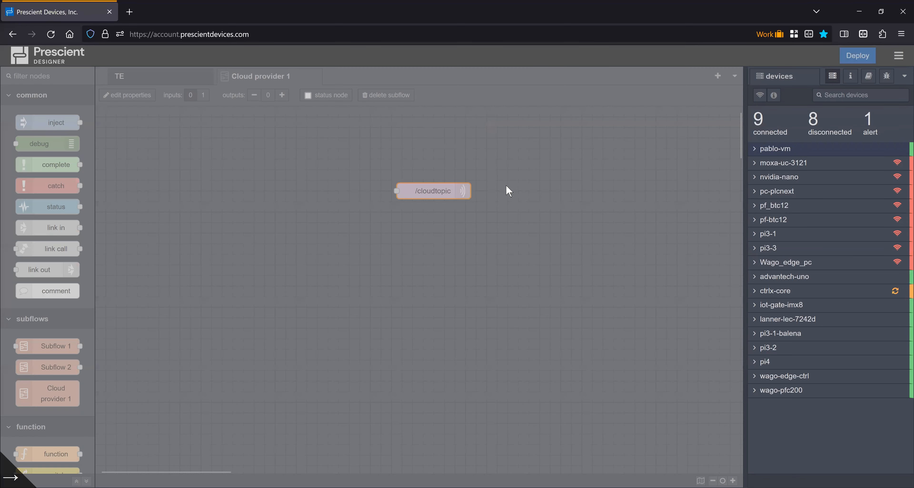
click(656, 156)
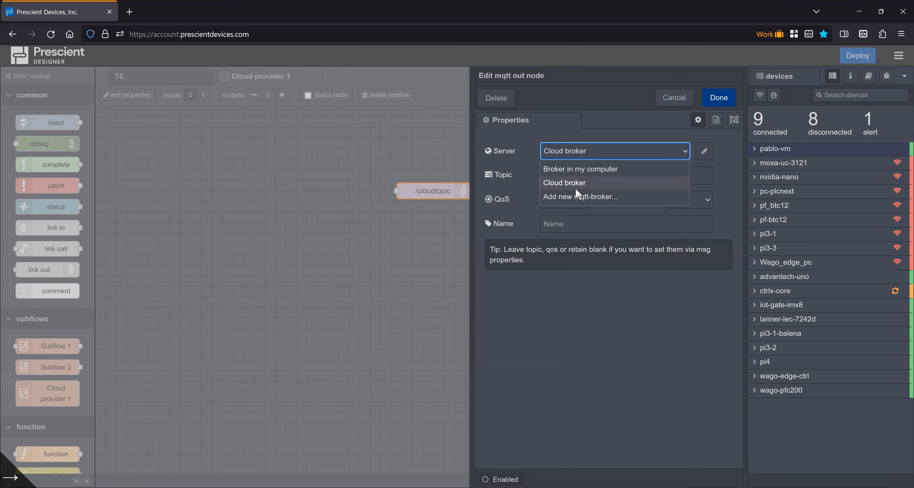
click(726, 170)
click(674, 98)
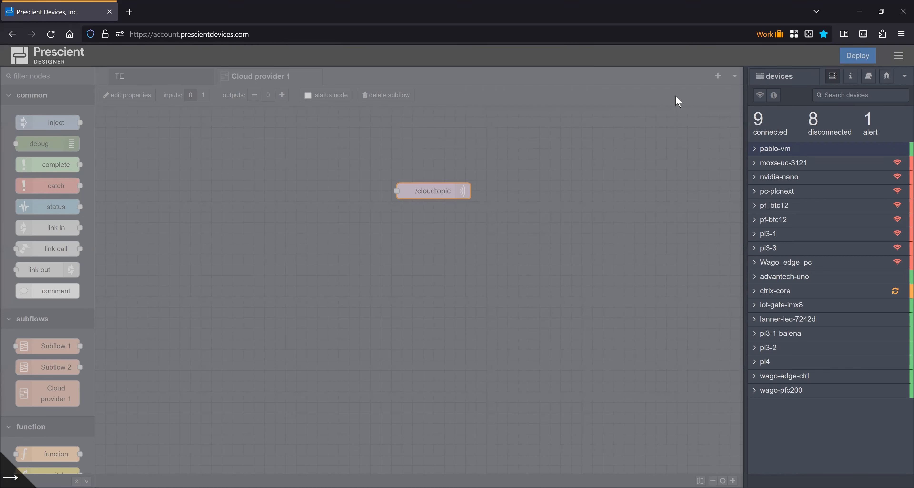
Change the Cloud broker configuration's scope from the Cloud provider 1 subflow to On all flows, confirm the node and deploy
click(161, 82)
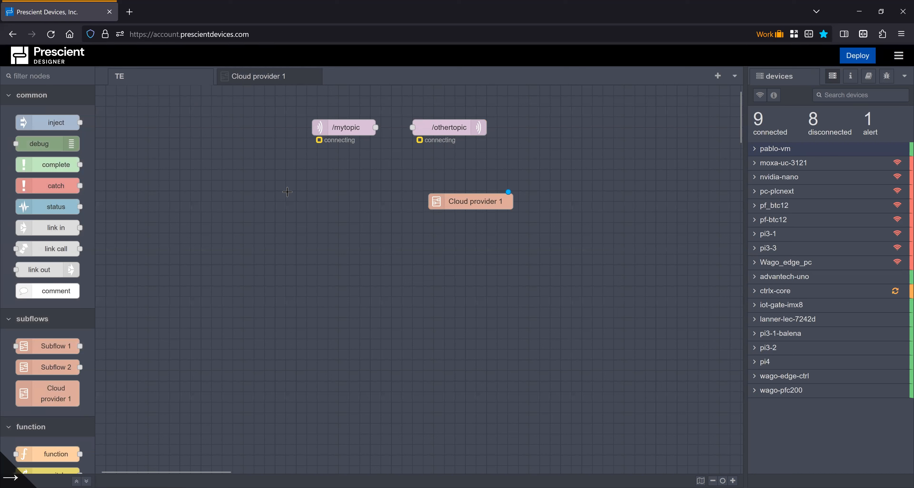
click(269, 78)
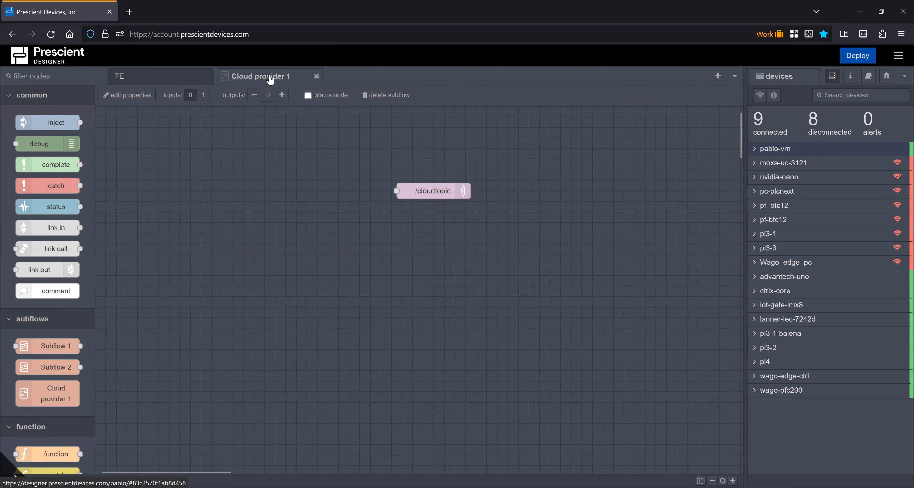
click(436, 197)
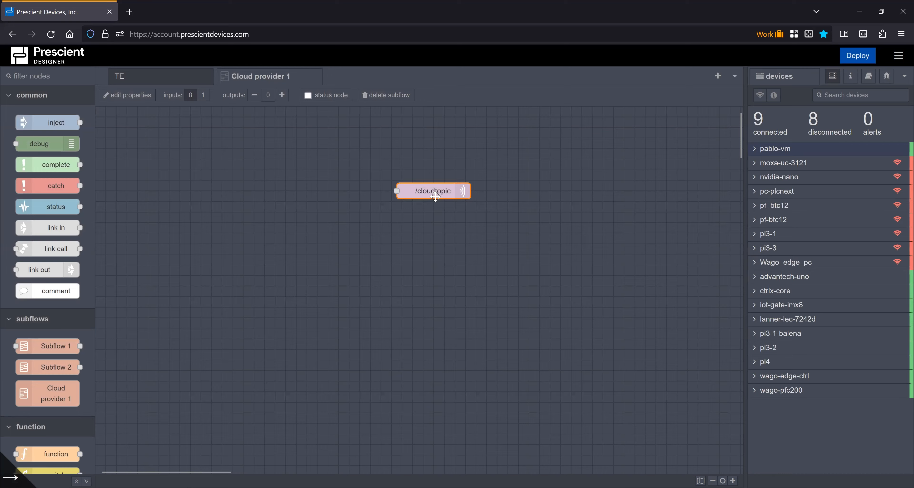
double_click(436, 196)
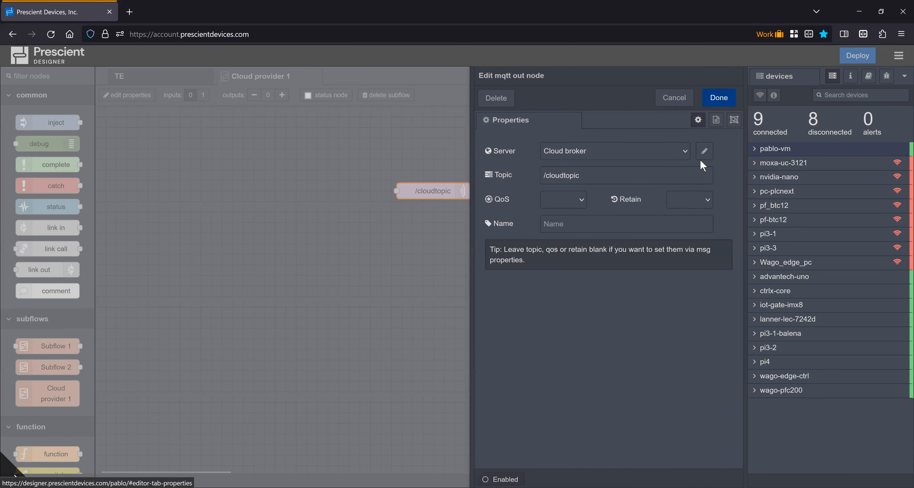
key(Escape)
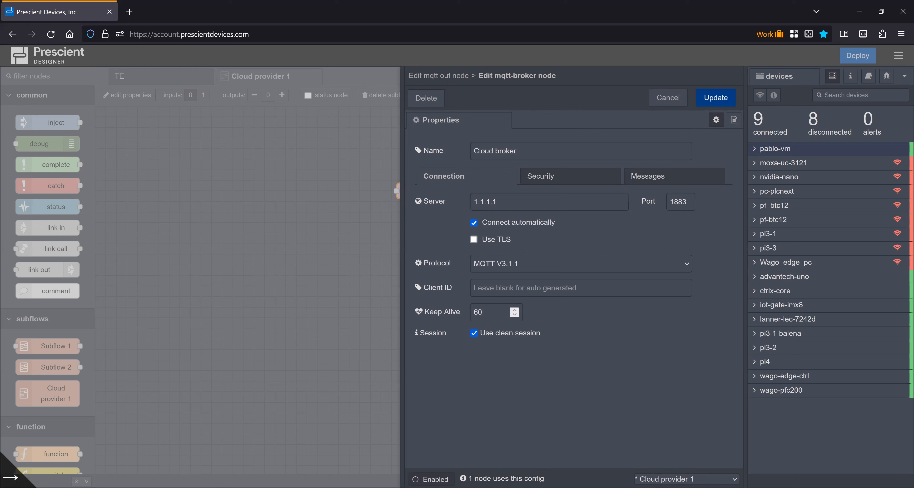
click(686, 479)
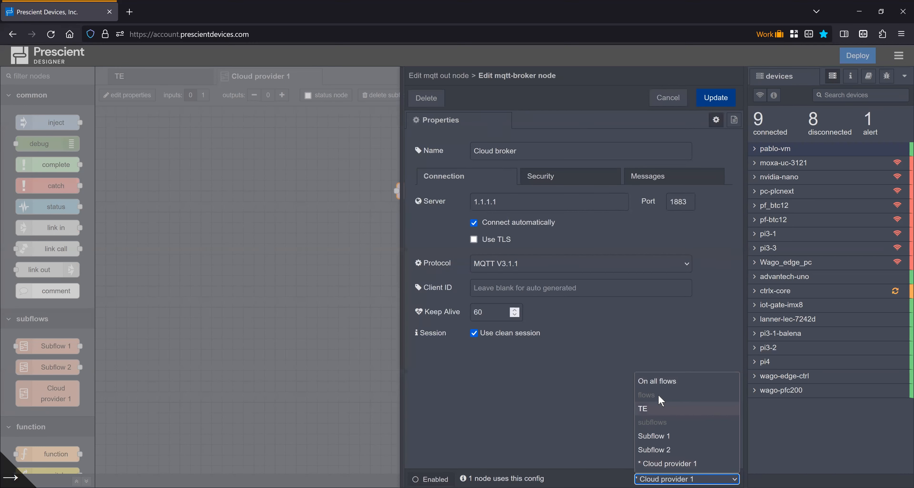
click(664, 383)
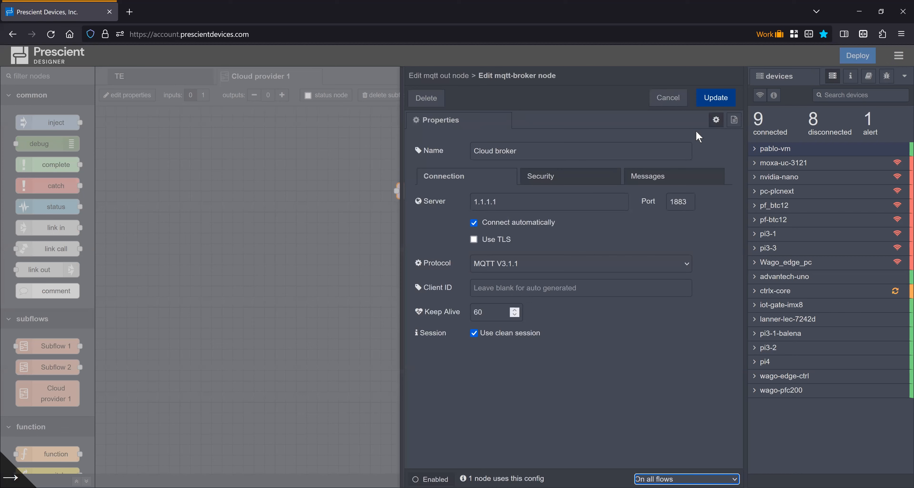
click(716, 99)
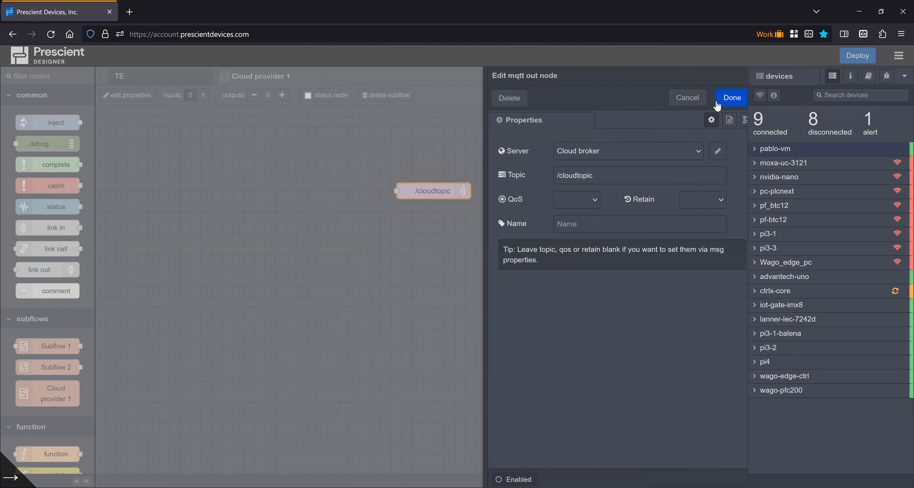
click(719, 106)
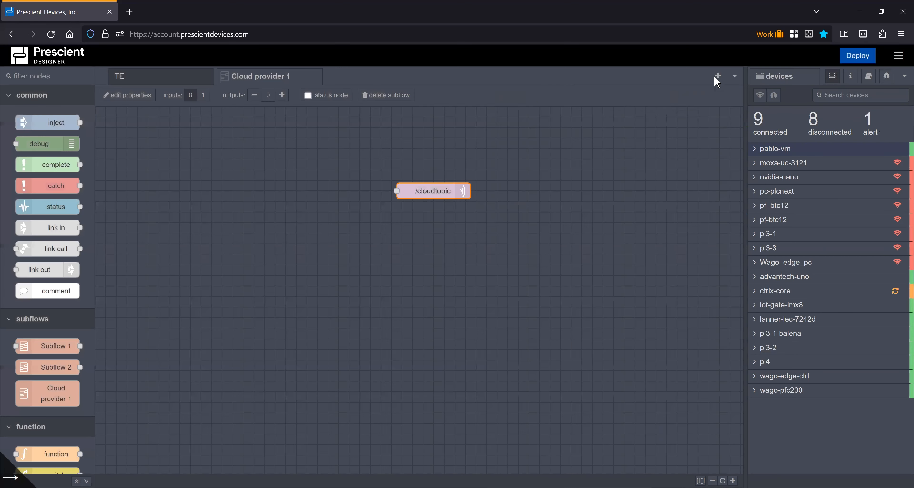
click(857, 57)
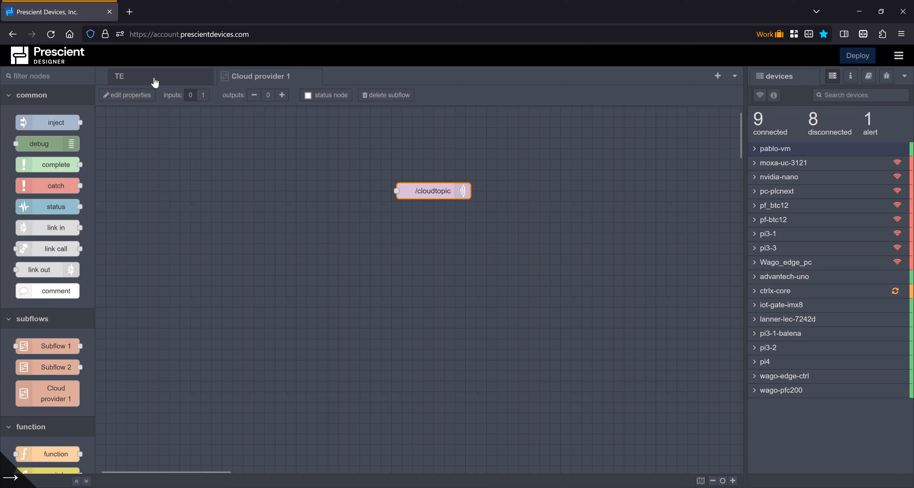
Return to the TE flow and review which brokers the /othertopic node can now choose from
click(149, 79)
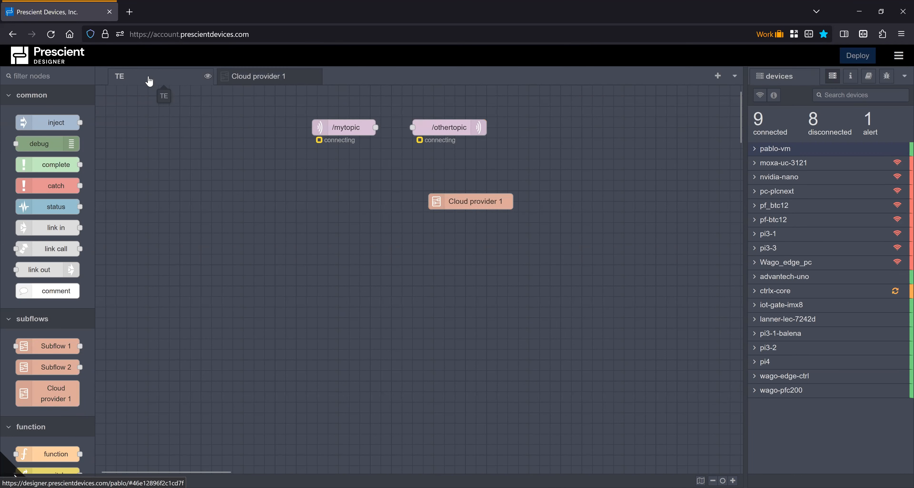
double_click(455, 127)
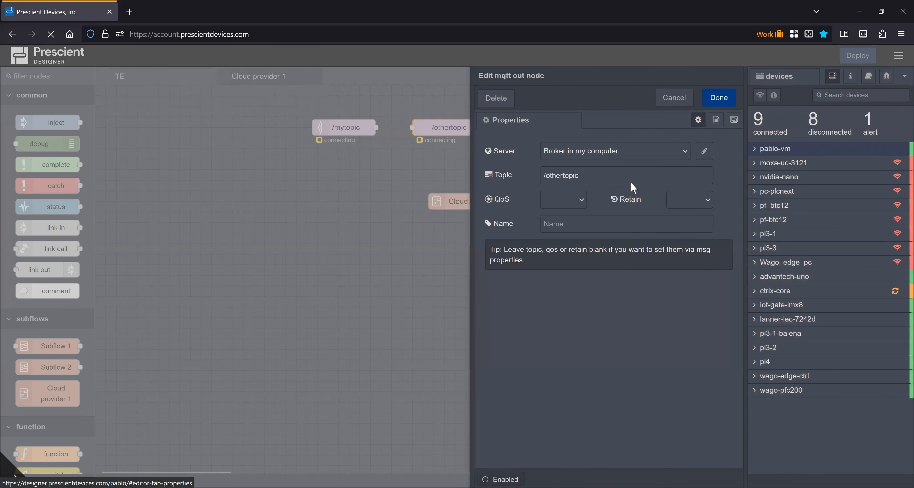
click(624, 151)
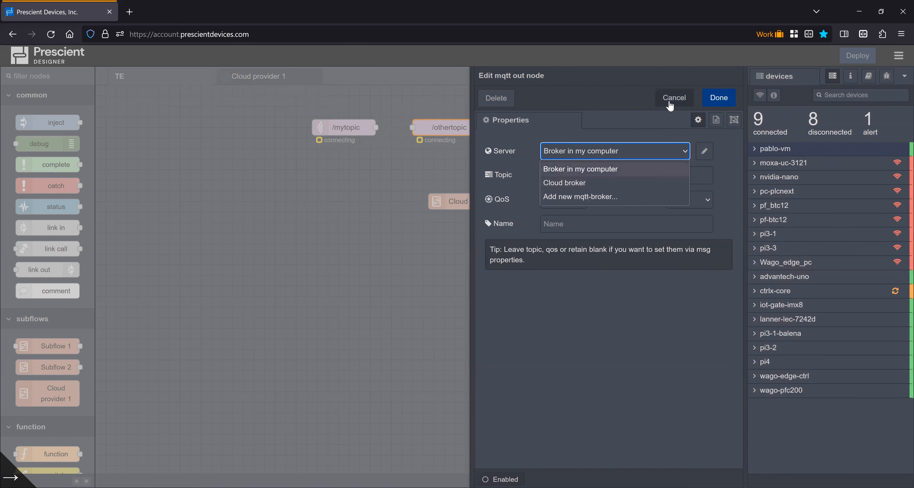
key(Escape)
key(Escape)
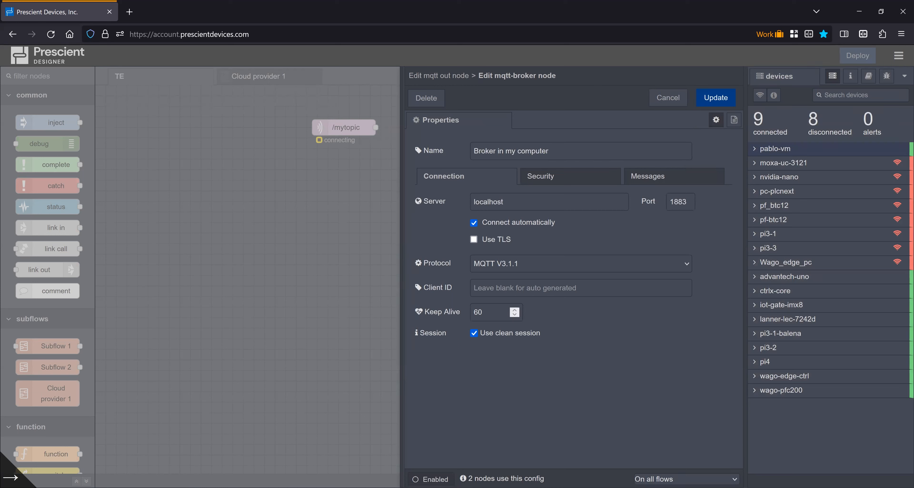
Inspect the scope options of the Broker in my computer configuration, then cancel both the broker and node editors
click(687, 480)
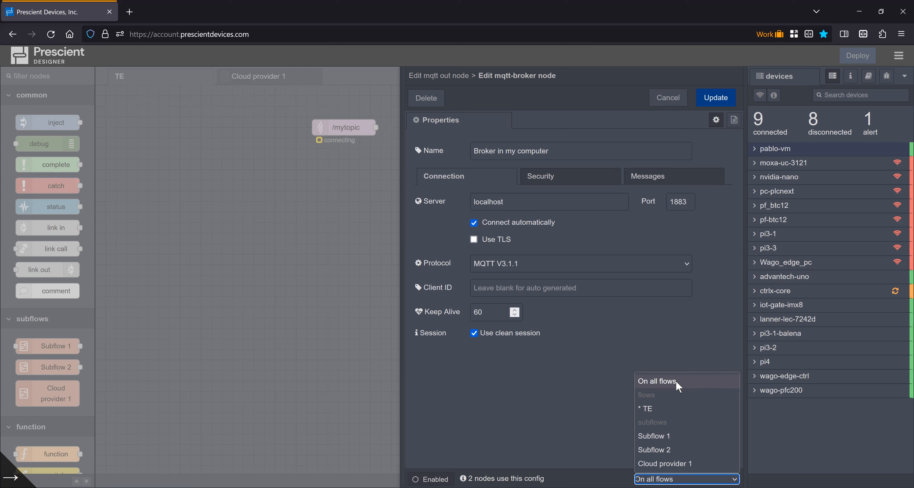
click(671, 343)
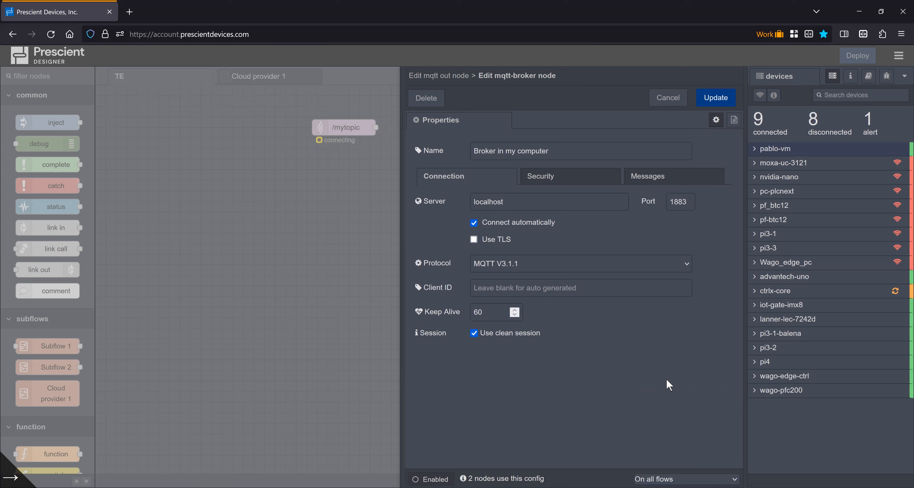
click(659, 104)
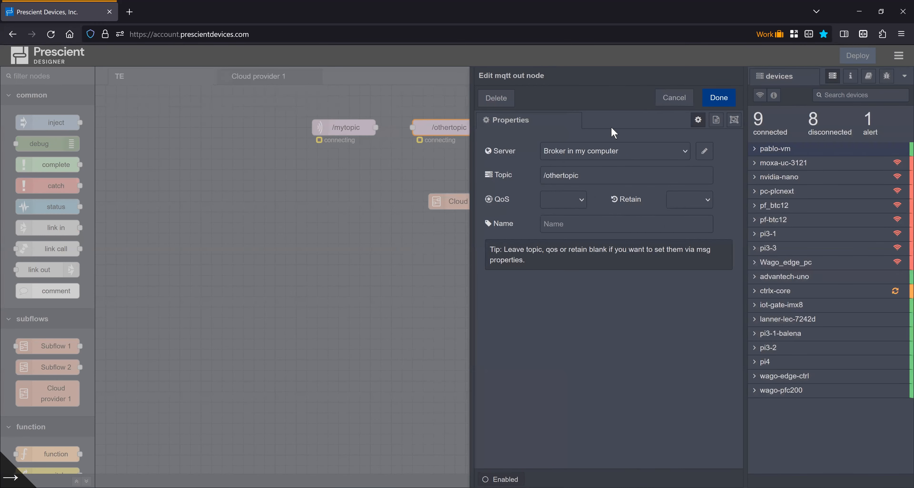
click(674, 98)
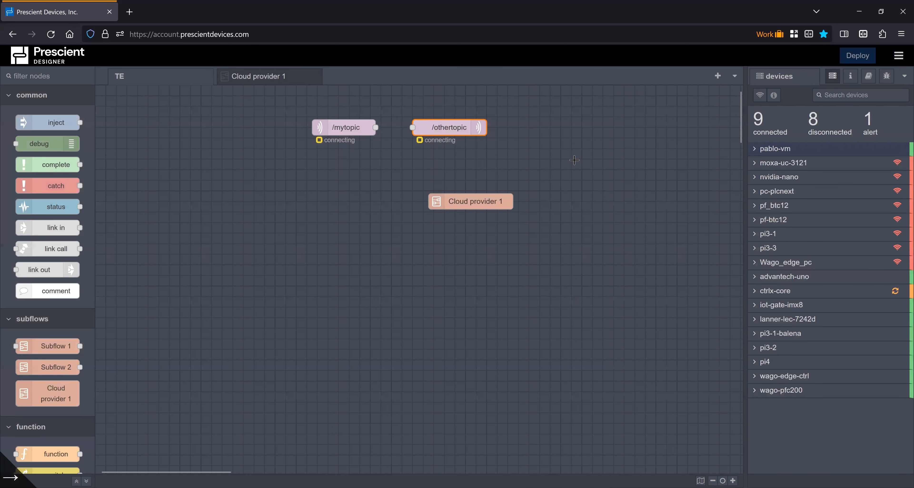